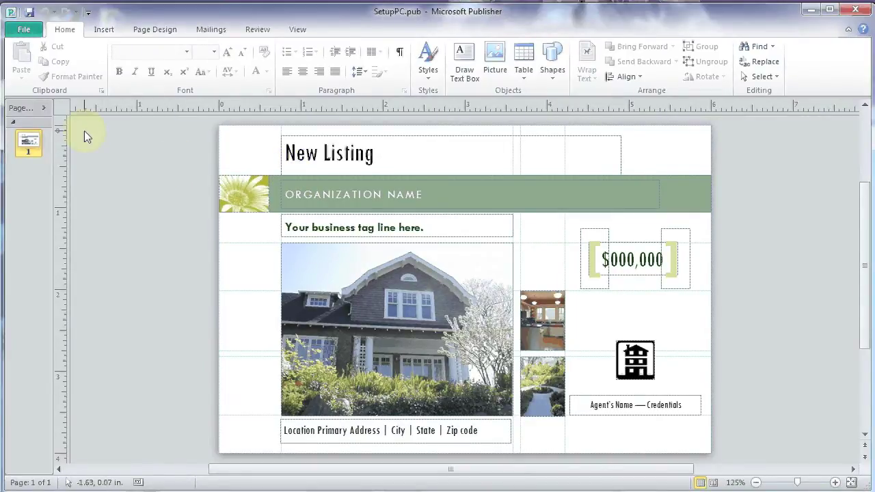
Look through the Commercial Print Settings options for SetupPC, then go back to the postcard page
click(23, 32)
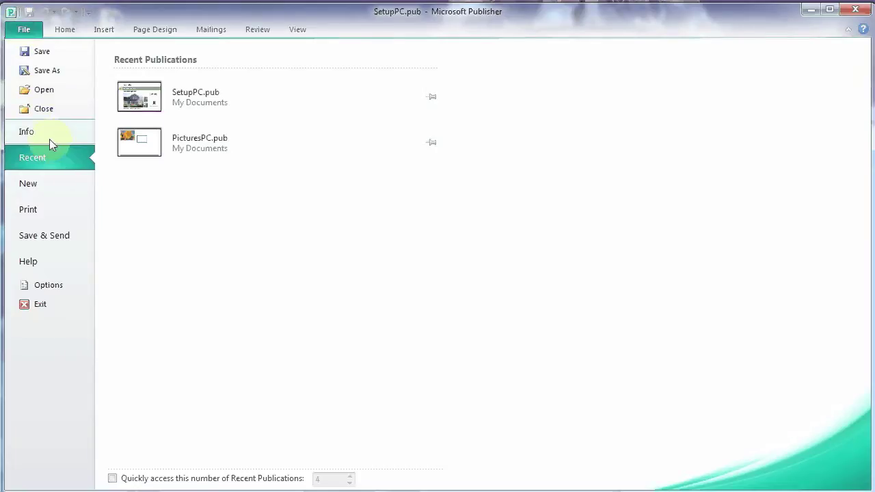
click(49, 139)
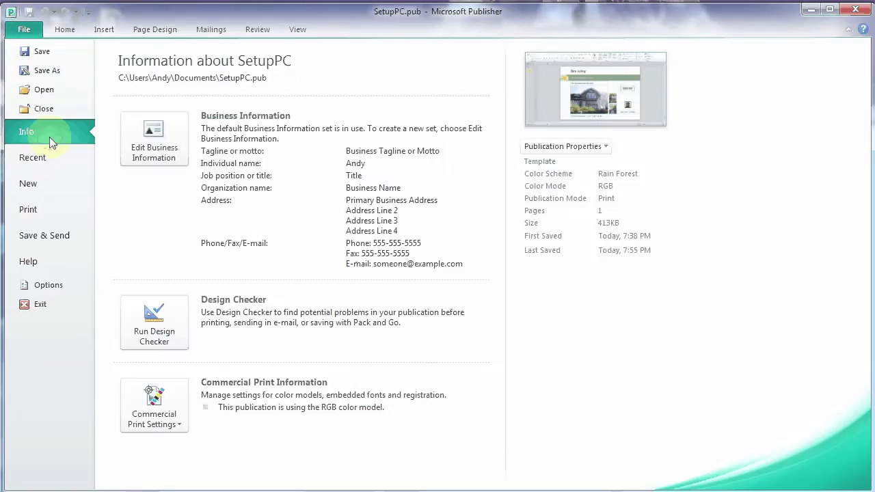
click(167, 398)
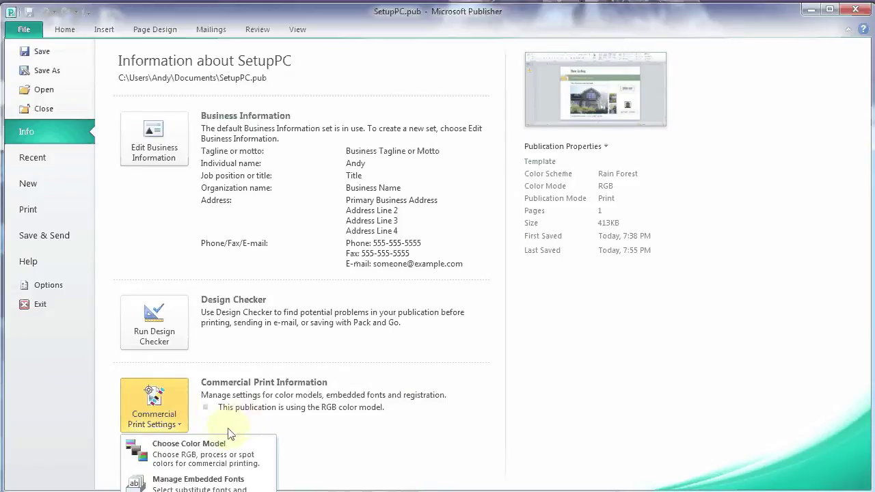
click(132, 209)
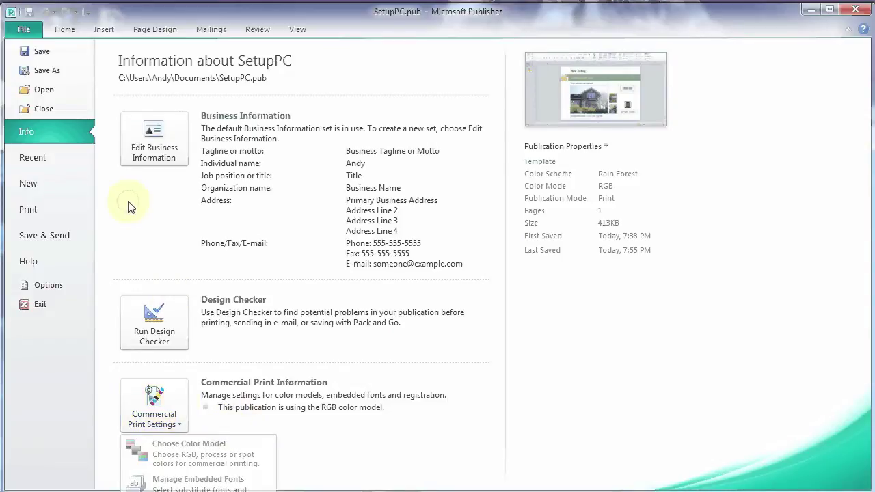
click(64, 30)
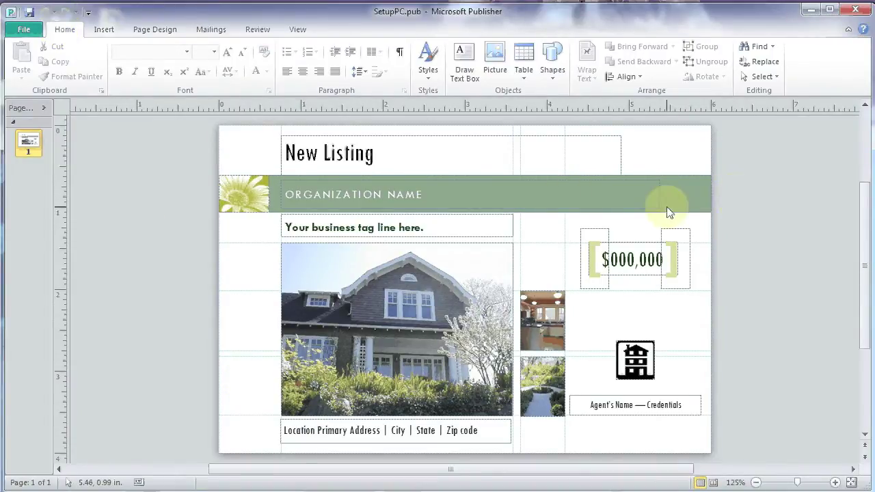
Change the color model to Process colors (CMYK) and accept converting all colours to process
click(22, 29)
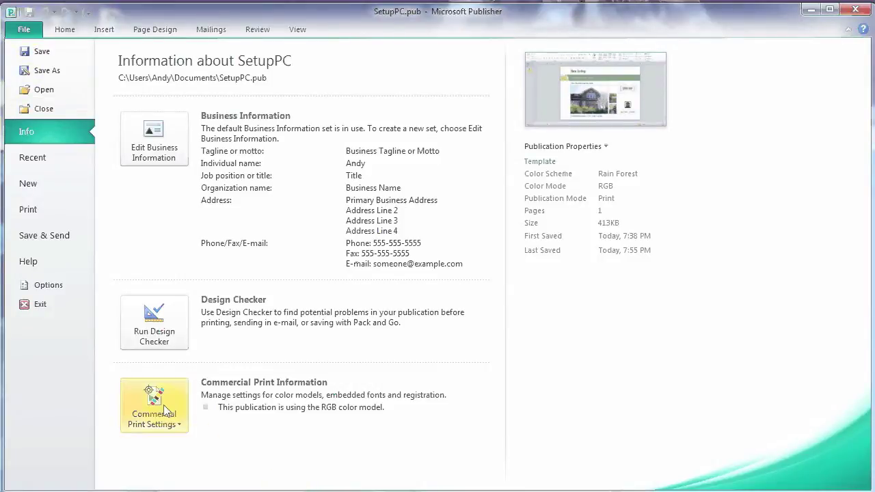
click(164, 410)
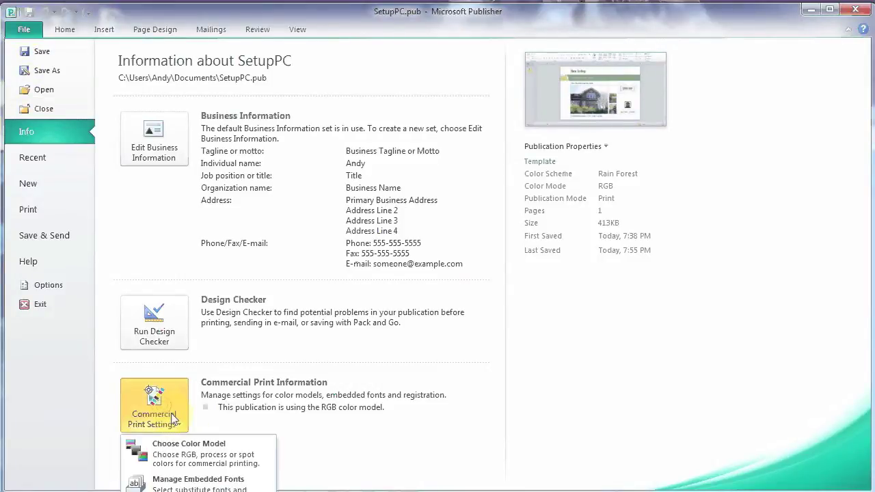
click(212, 465)
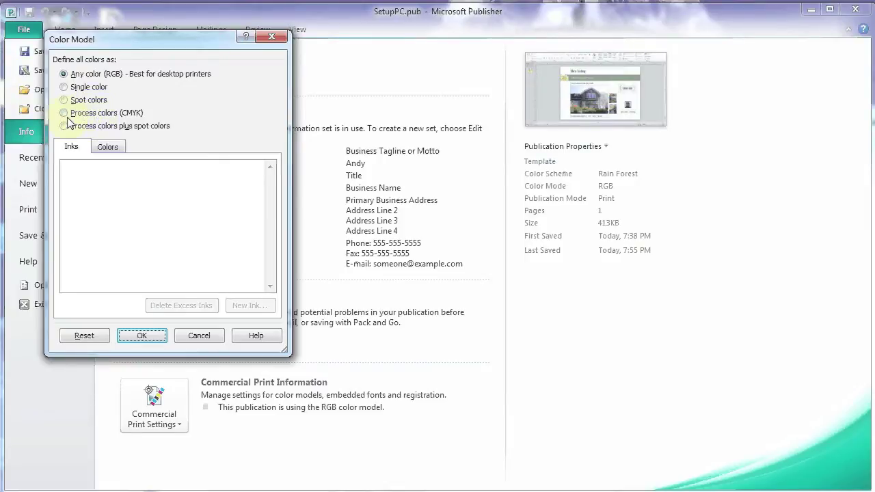
click(63, 114)
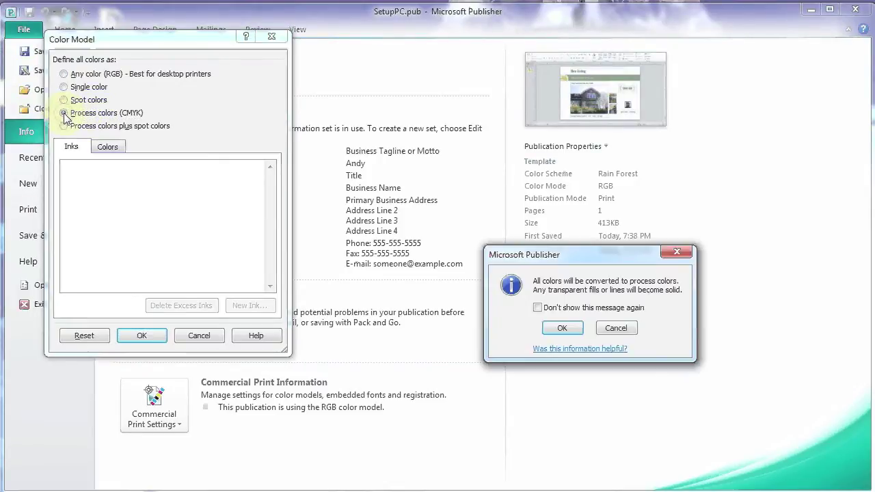
click(549, 330)
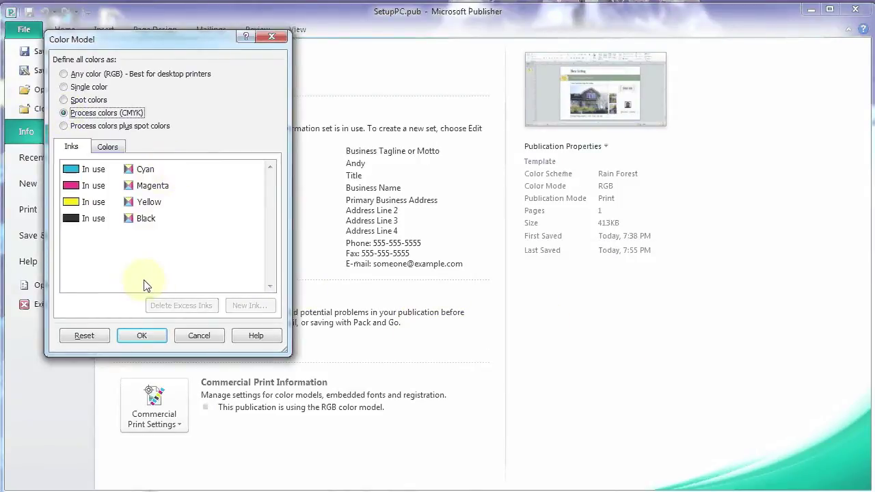
click(142, 336)
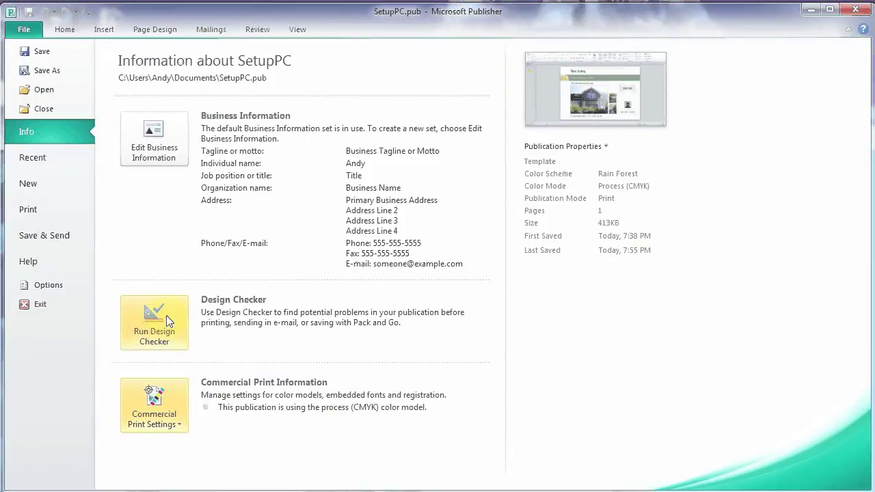
Go back from the SetupPC publication info to the New Listing postcard page via the Home tab
click(66, 31)
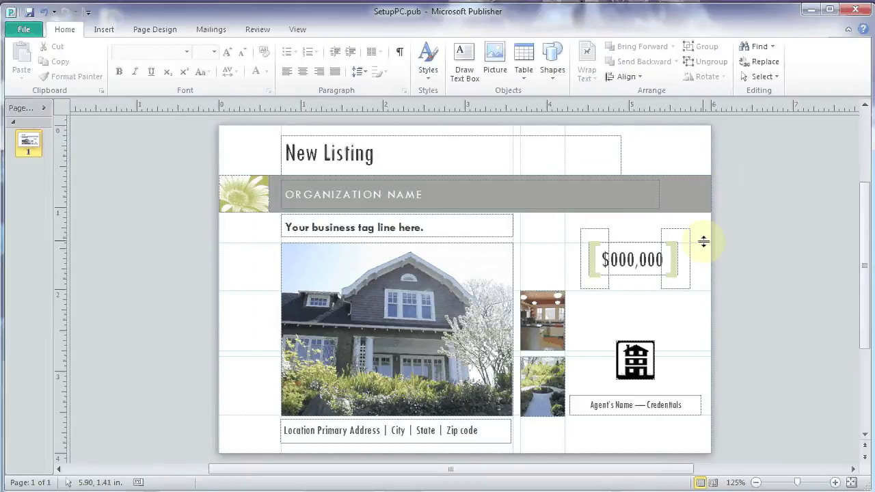
Stretch the organization name bar past the right edge and crop the flower picture beyond the left edge
click(692, 198)
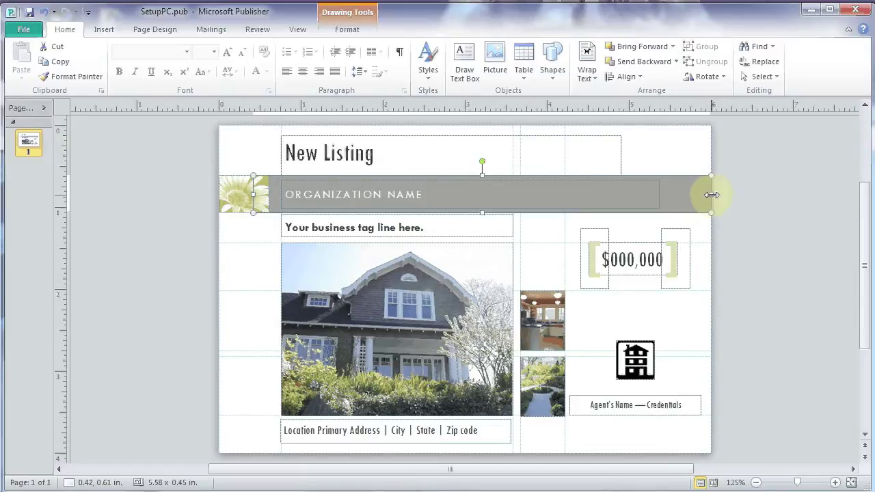
drag(712, 195, 727, 197)
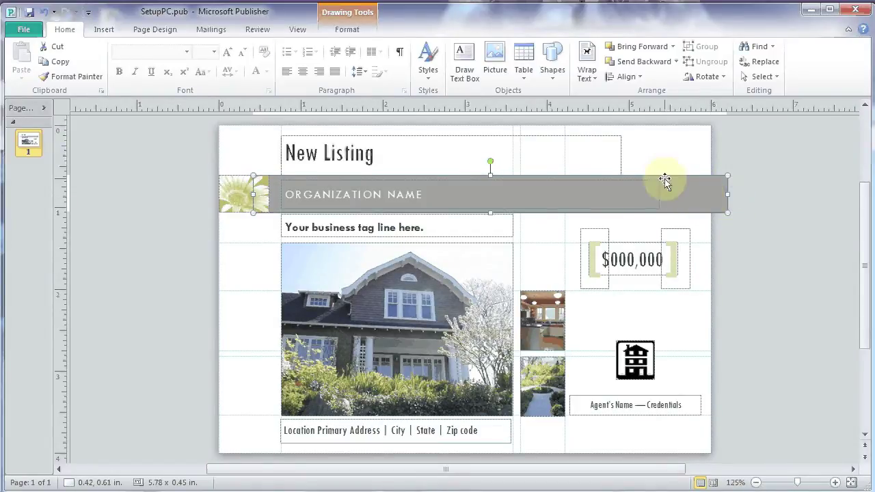
click(237, 180)
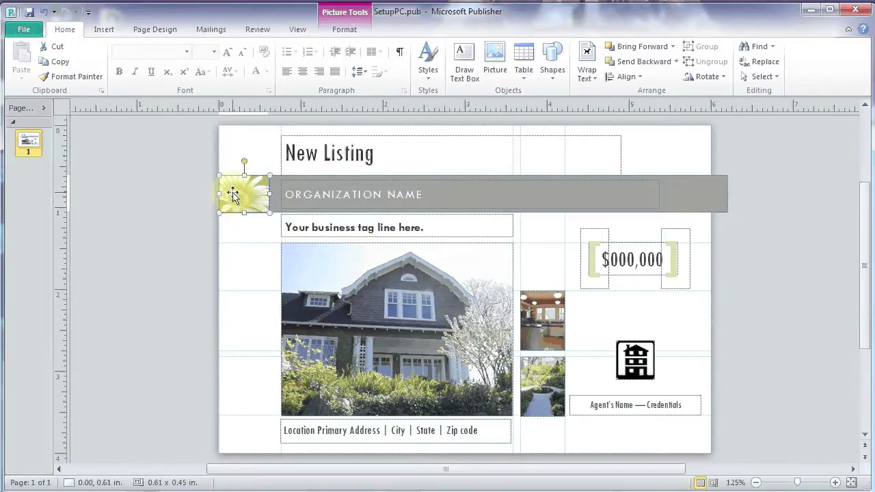
right_click(233, 187)
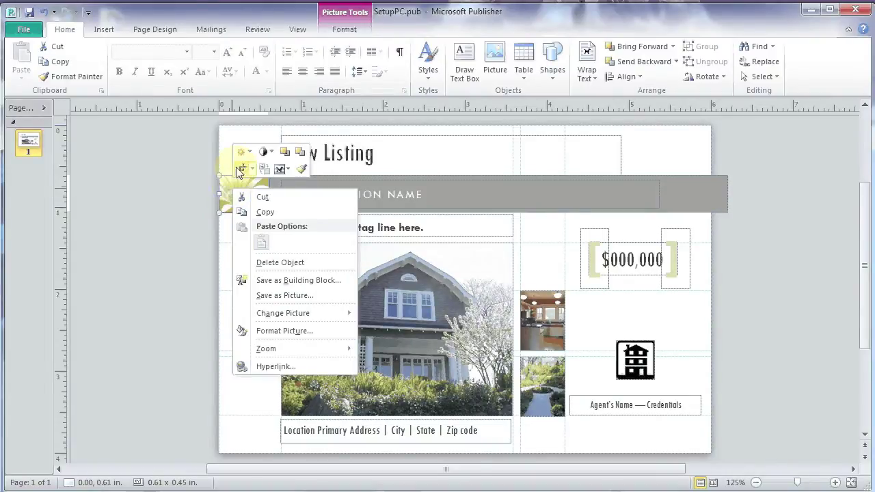
click(244, 171)
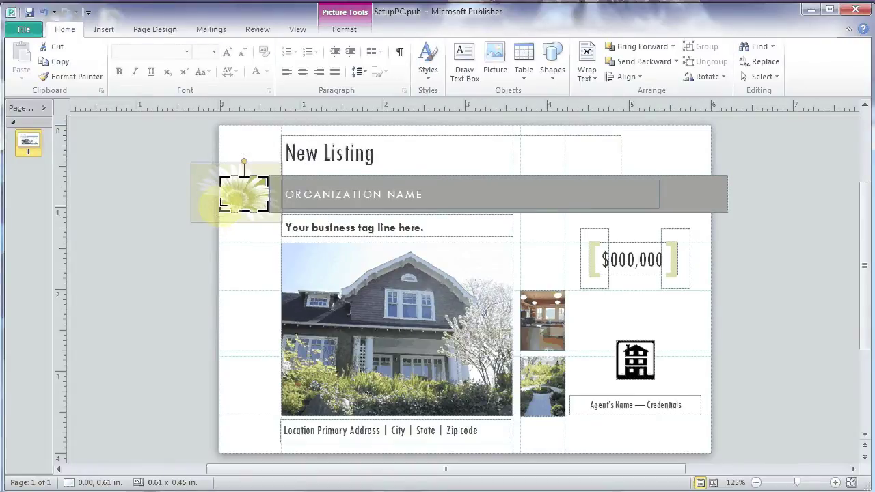
drag(220, 210, 205, 203)
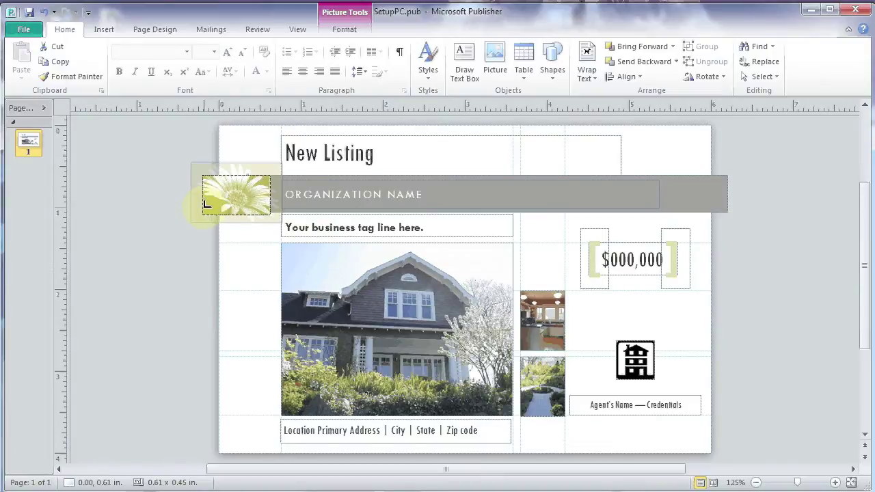
drag(205, 203, 205, 203)
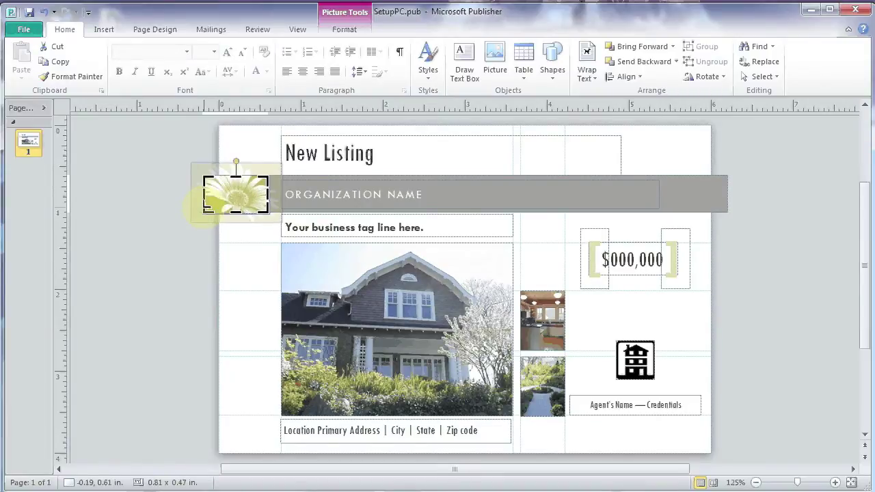
click(153, 232)
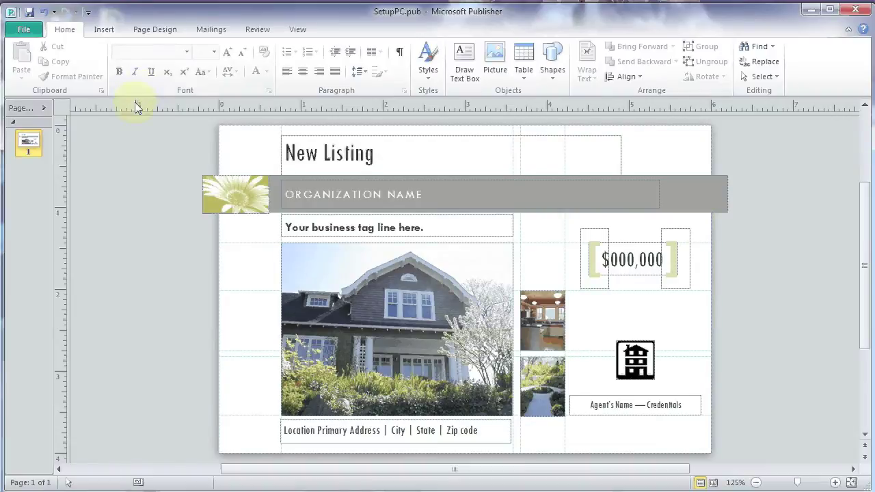
Turn on 'Embed TrueType fonts when saving publication' in Manage Embedded Fonts
click(20, 28)
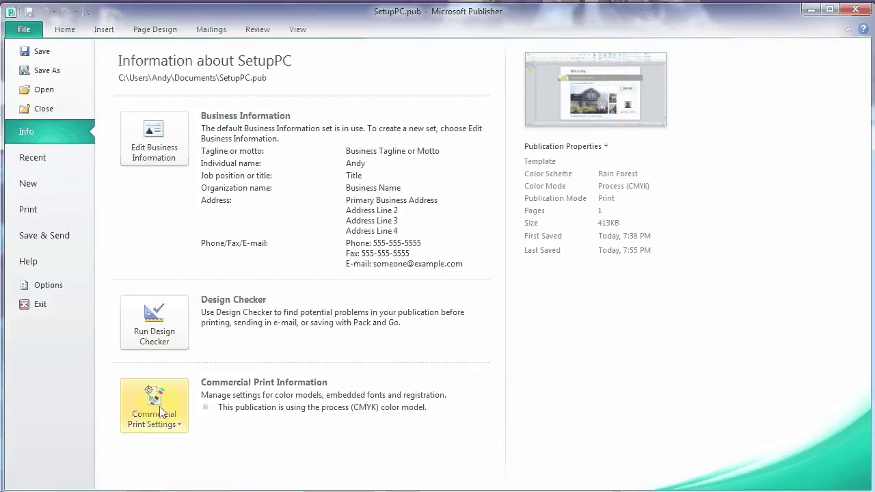
click(162, 412)
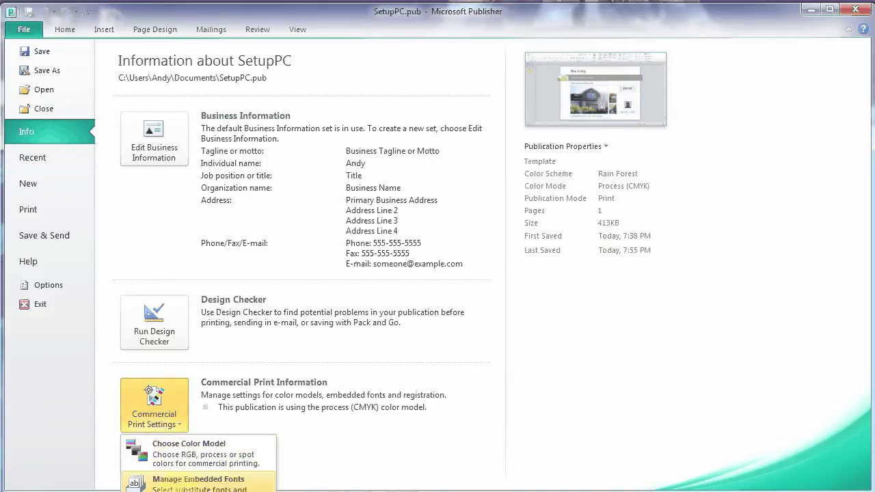
click(183, 488)
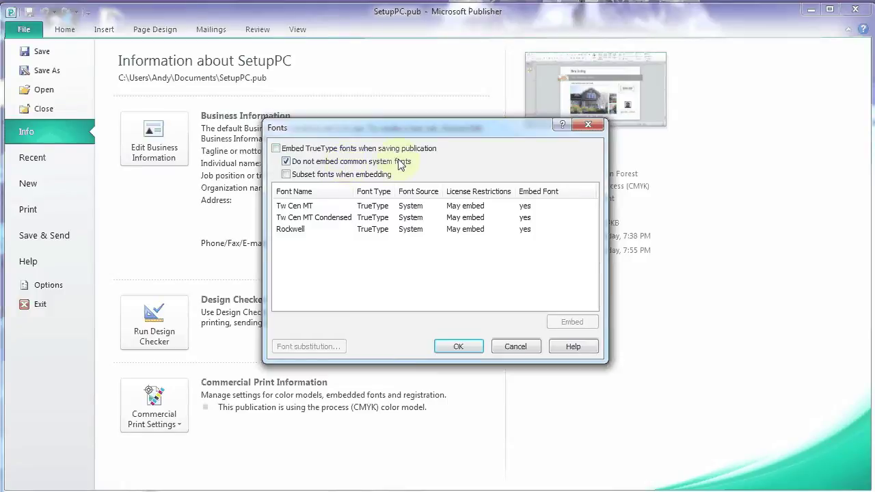
click(276, 150)
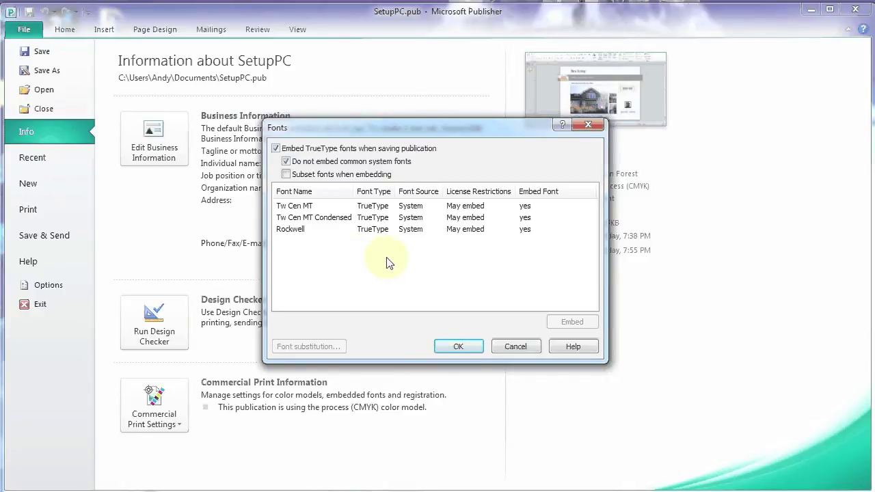
click(458, 346)
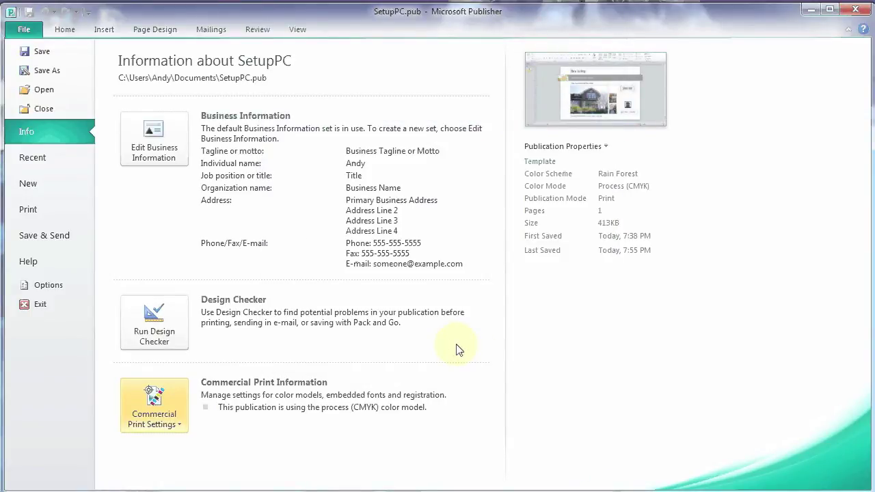
Begin a PDF/XPS export, choose Commercial Press in its options, and bring up Print Options
click(45, 236)
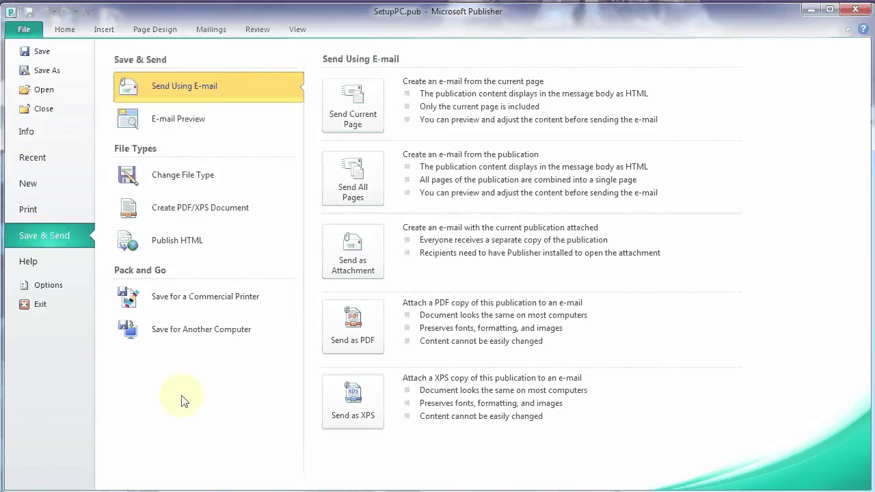
click(183, 207)
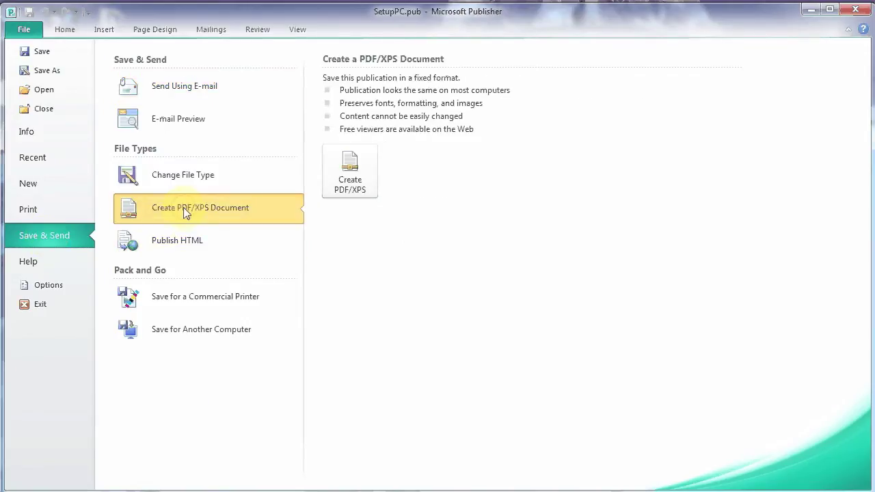
click(349, 171)
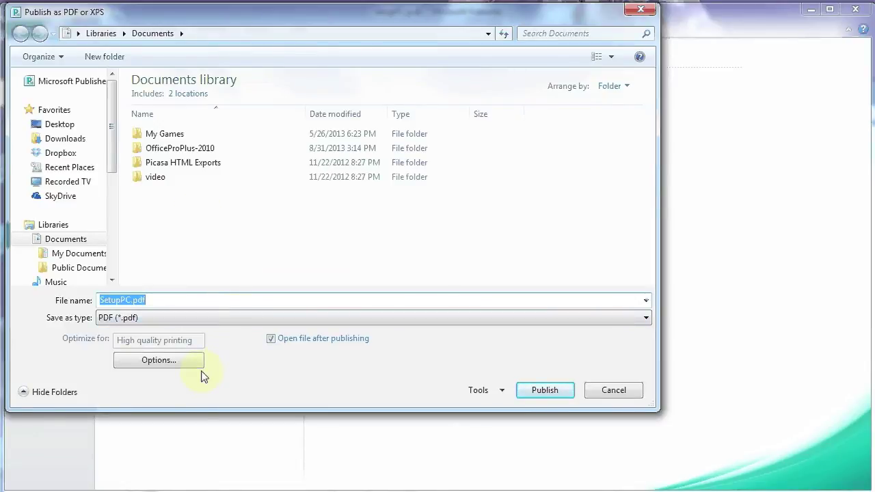
click(154, 366)
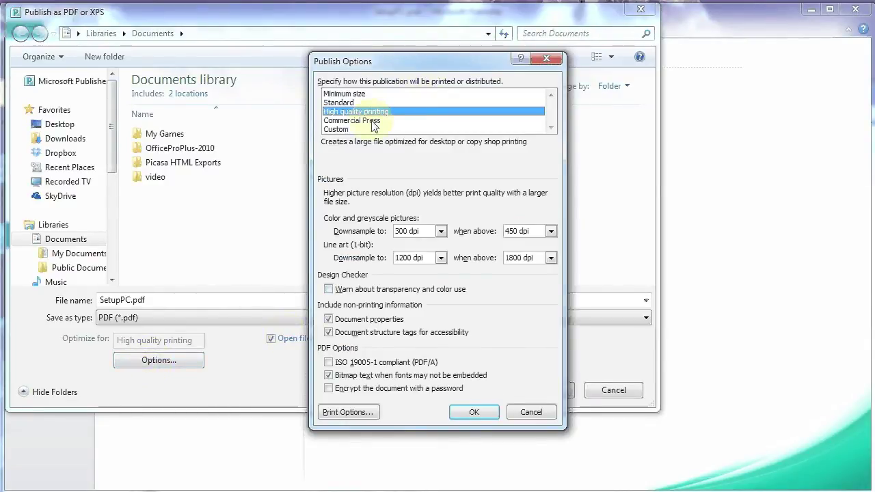
click(373, 121)
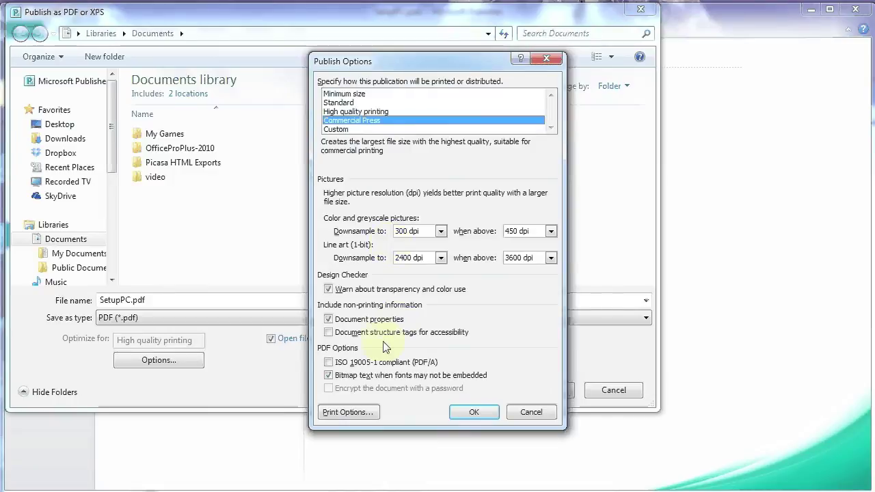
click(339, 414)
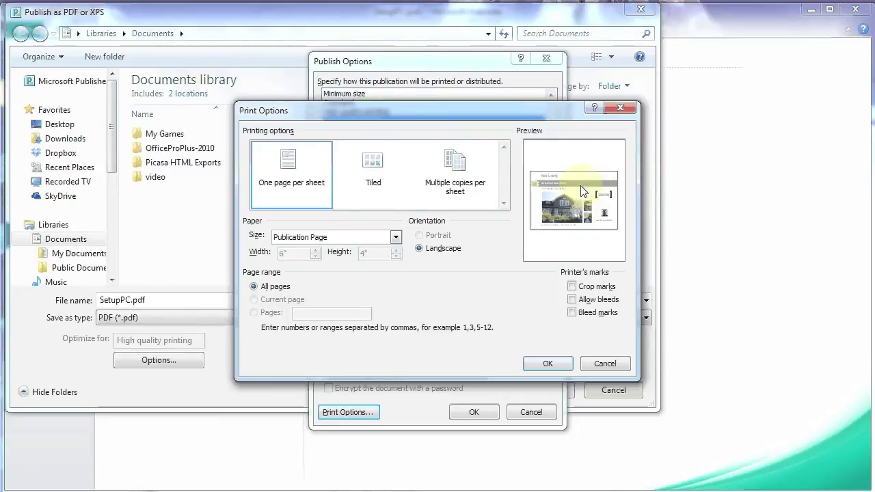
Turn on crop marks, allow bleeds, and bleed marks for the PDF
click(571, 287)
click(572, 300)
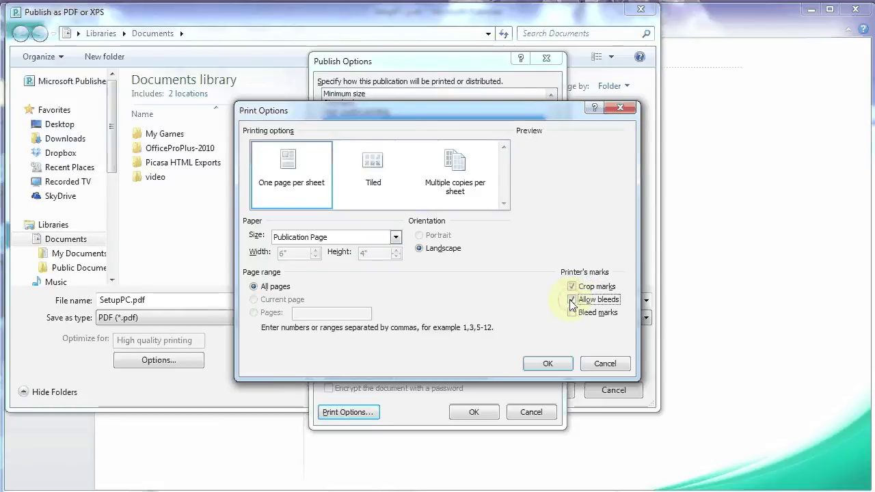
click(572, 312)
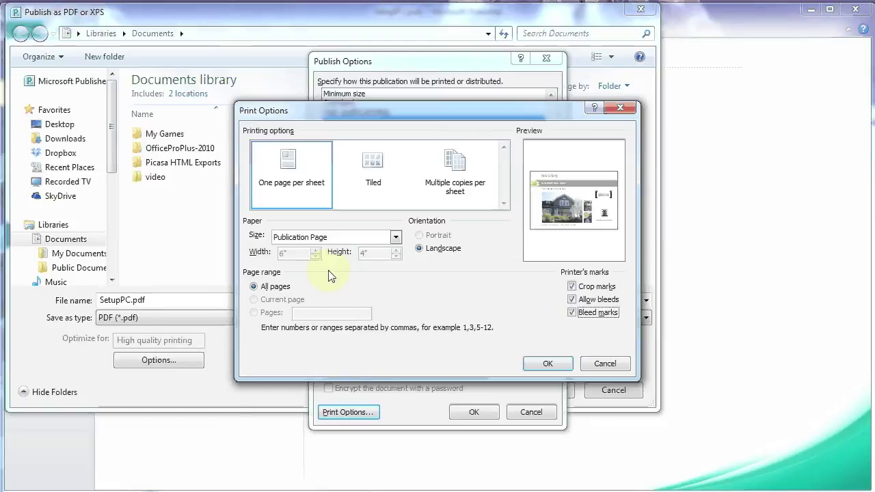
Set the paper size to Custom, 6.5" wide by 4.5" high, and confirm the print options
click(395, 237)
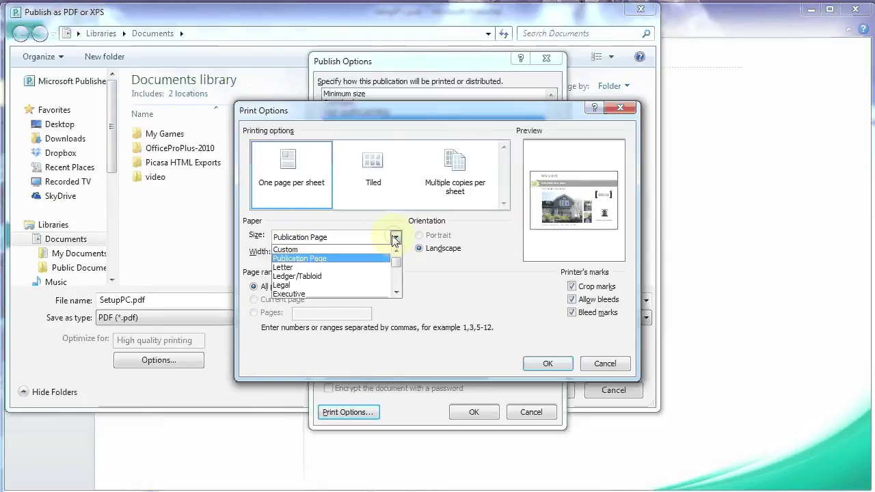
click(309, 244)
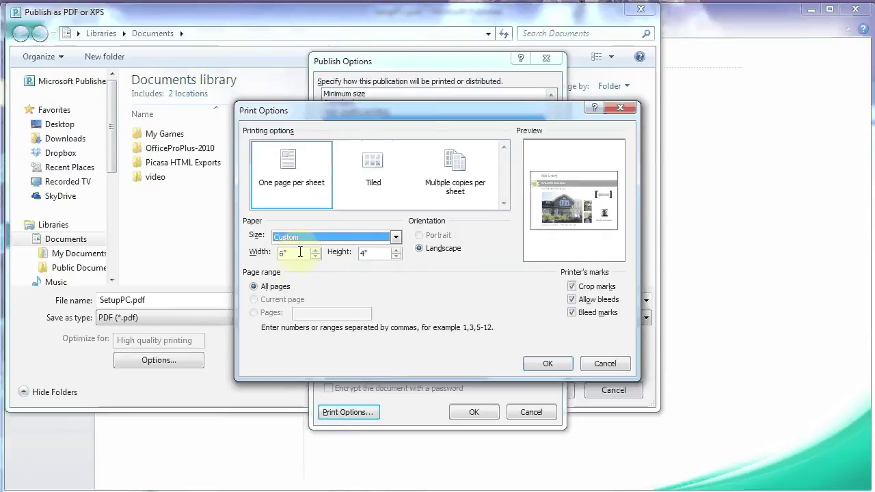
double_click(296, 255)
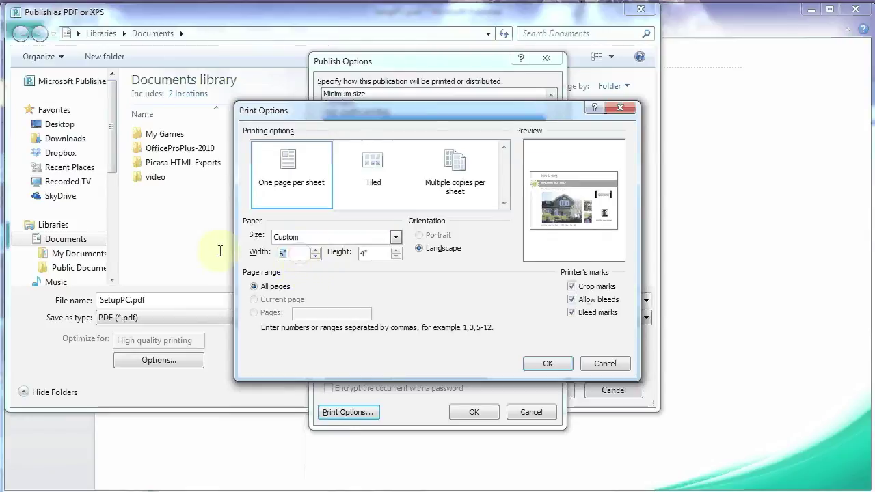
text(6.5)
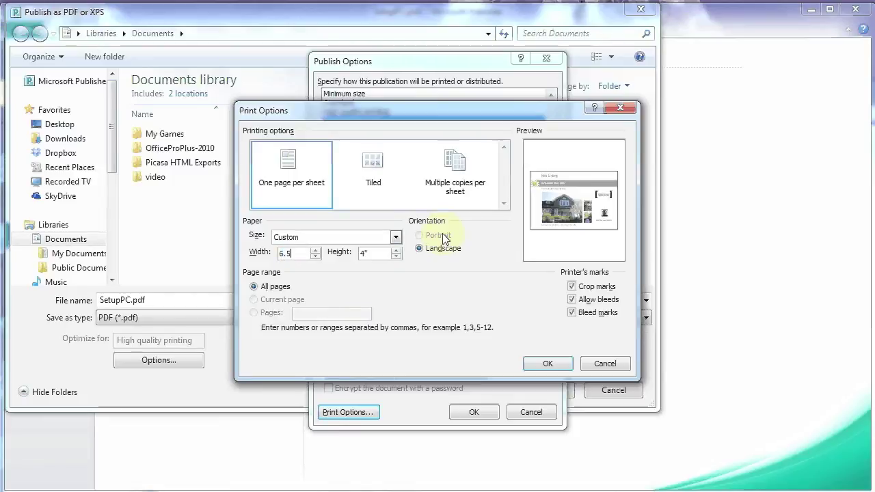
double_click(370, 253)
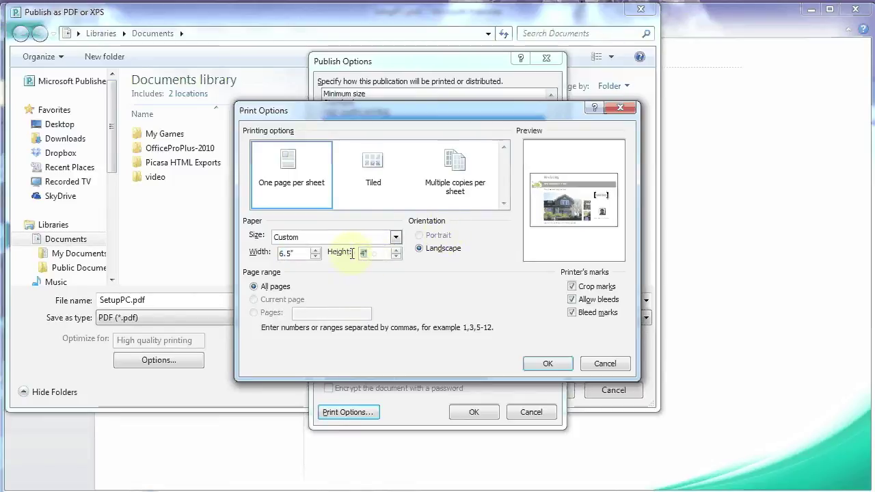
text(4.5)
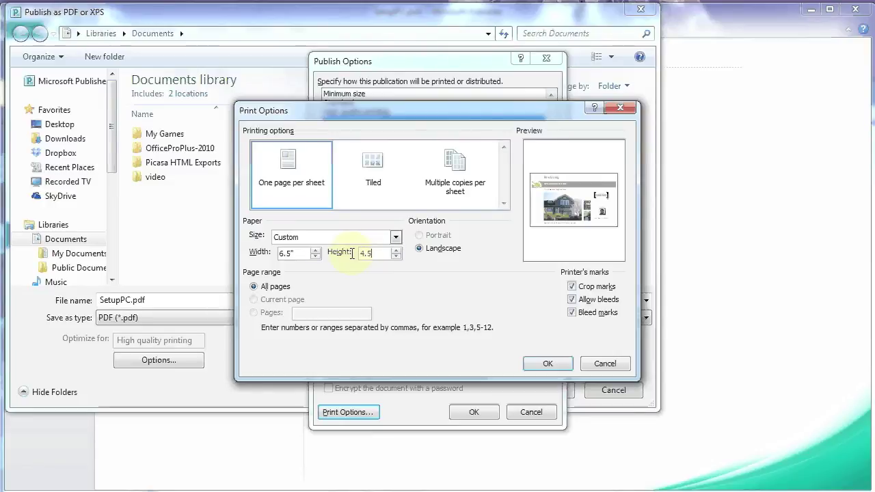
key(Tab)
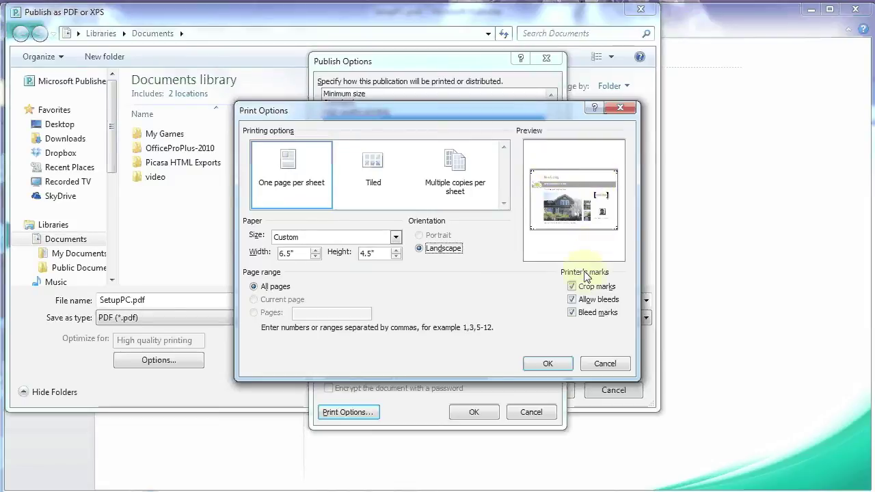
click(547, 364)
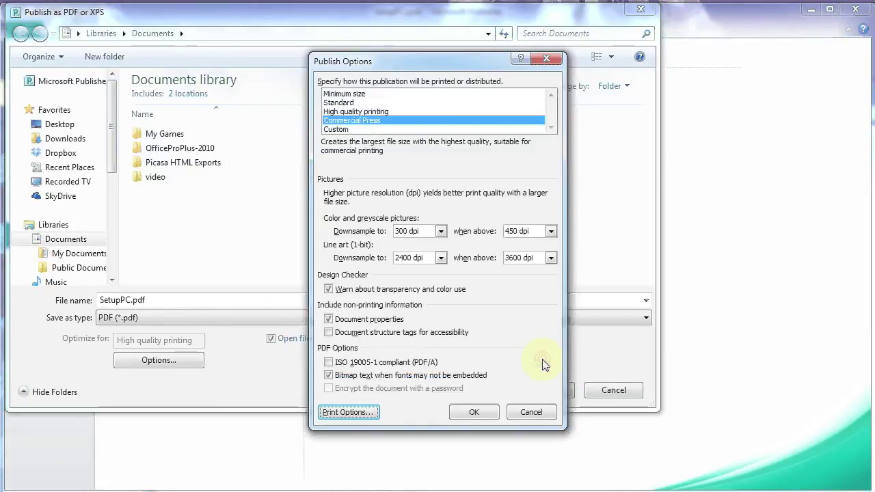
Accept the Commercial Press options and publish the postcard as SetupPC.pdf
click(474, 413)
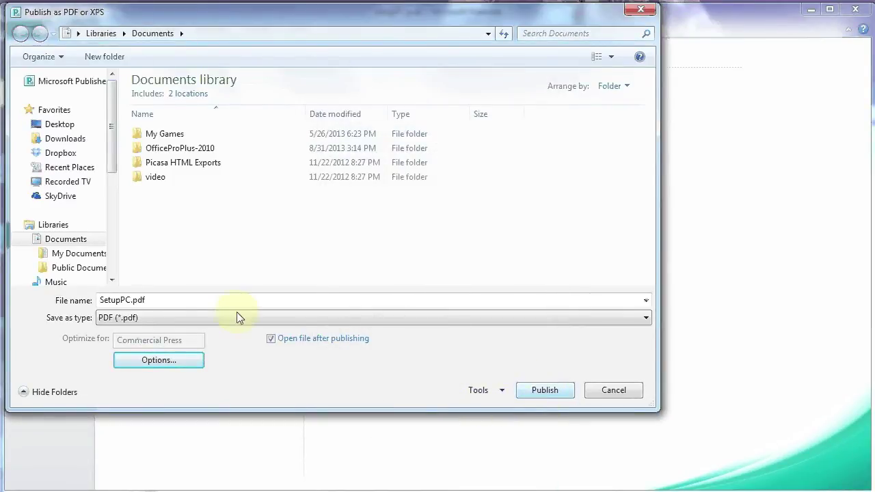
click(542, 393)
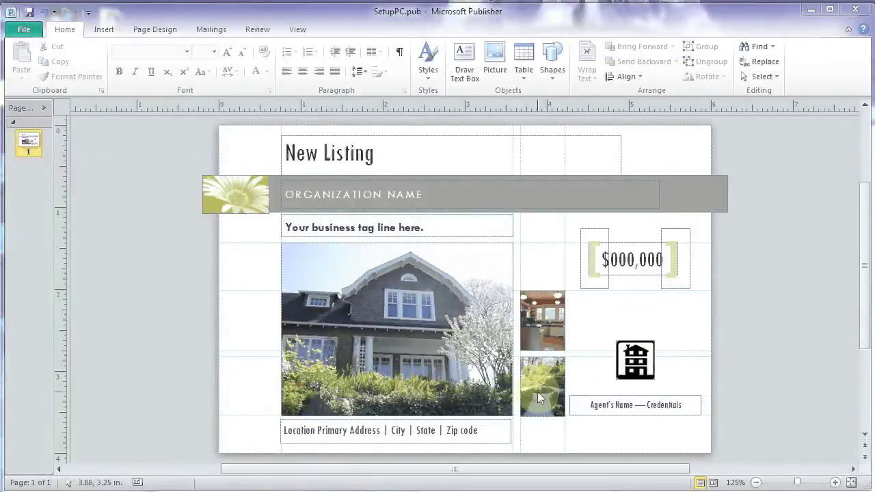